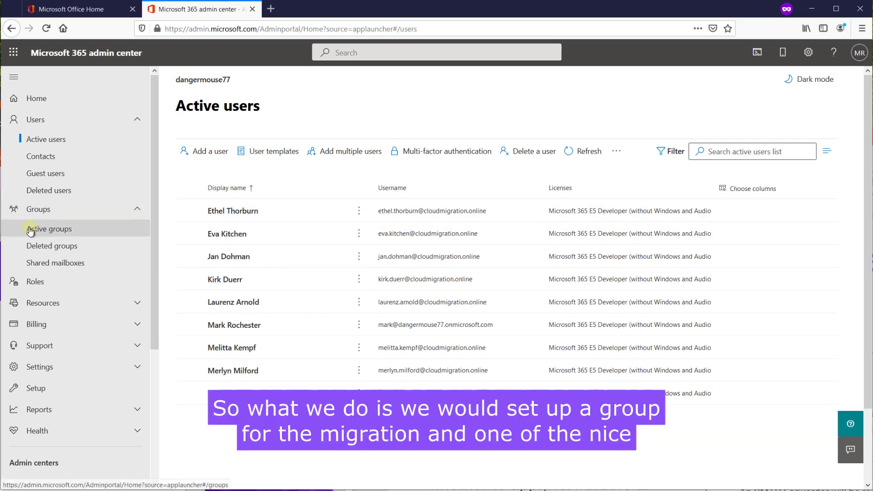
Step: Open Mig Group One from Active groups and review its four members
left_click(29, 230)
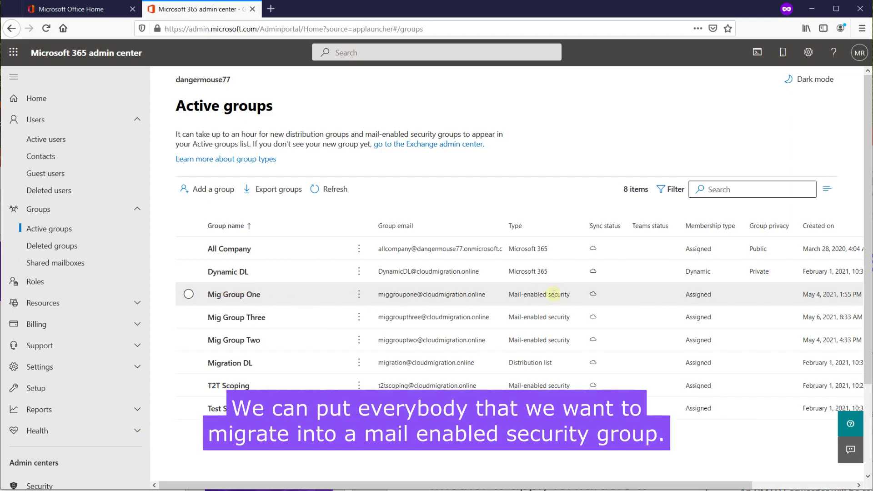
left_click(240, 296)
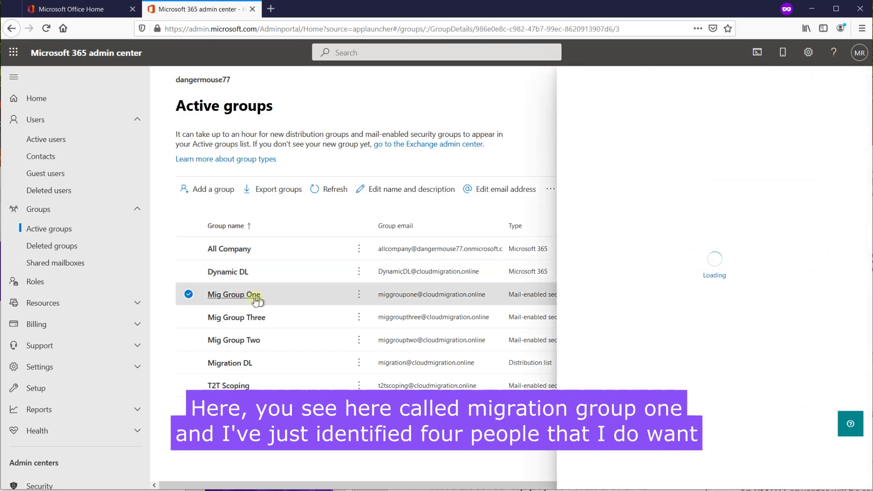
left_click(629, 179)
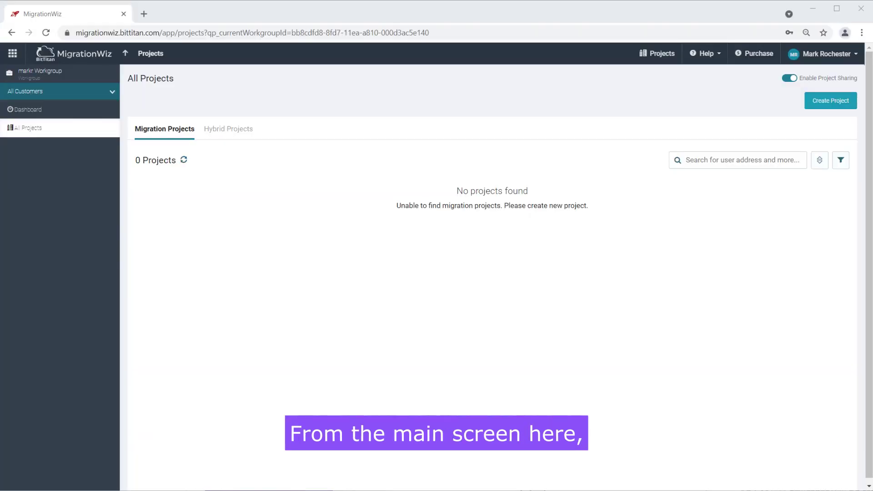
Step: Create a mailbox project named 'T2T Demo' for customer Cool Jet Engines
left_click(831, 101)
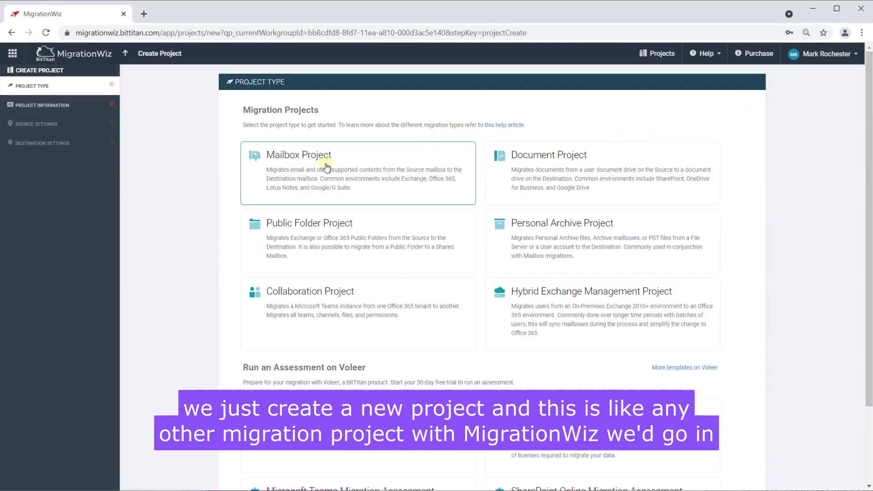
left_click(326, 168)
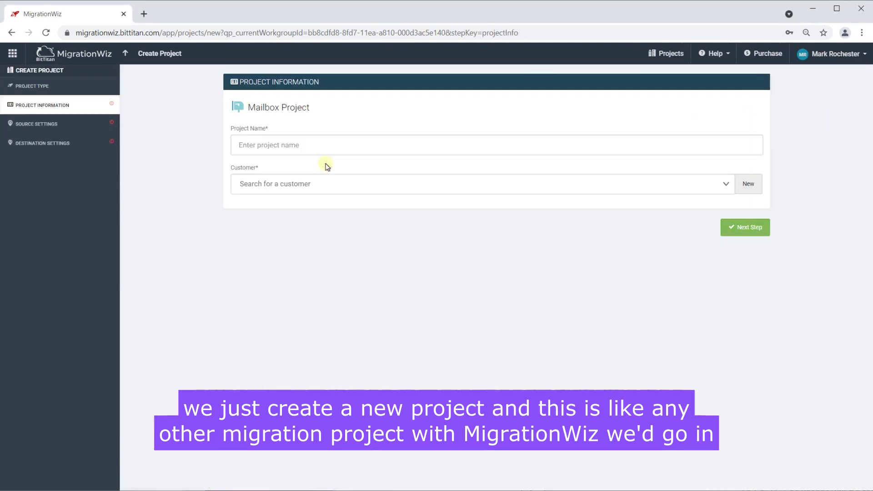
left_click(302, 146)
type("T2T Demo")
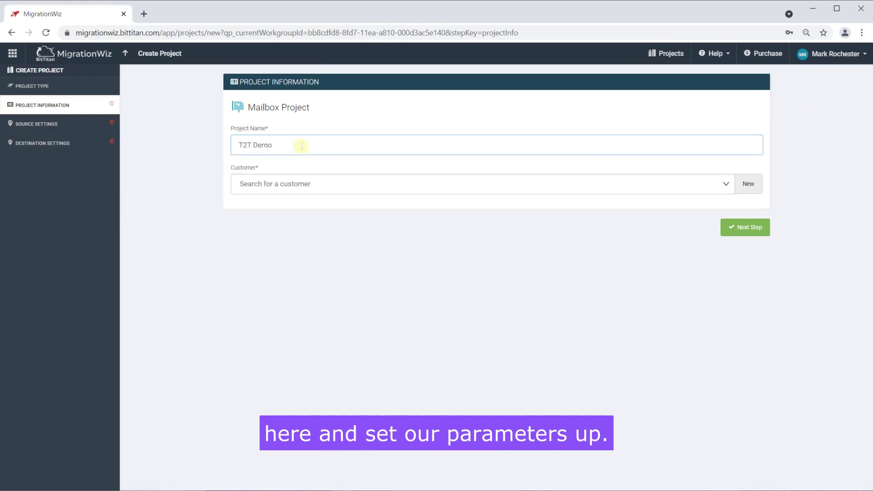
left_click(725, 183)
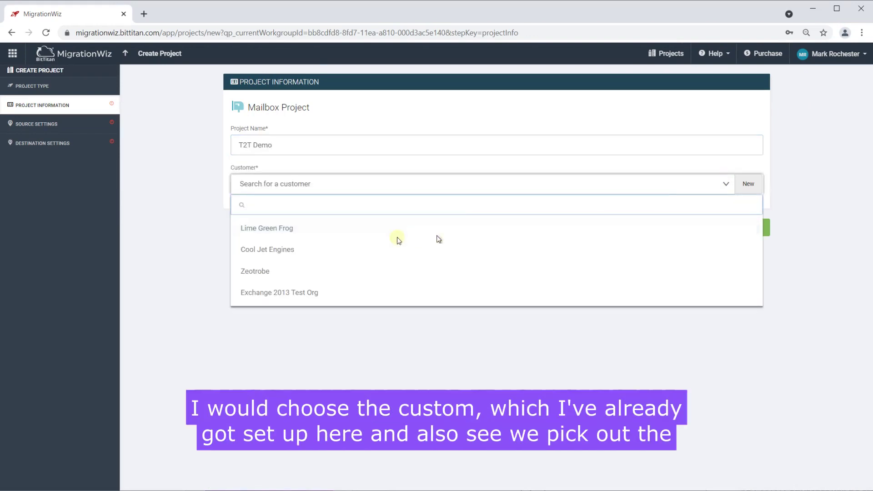
left_click(337, 251)
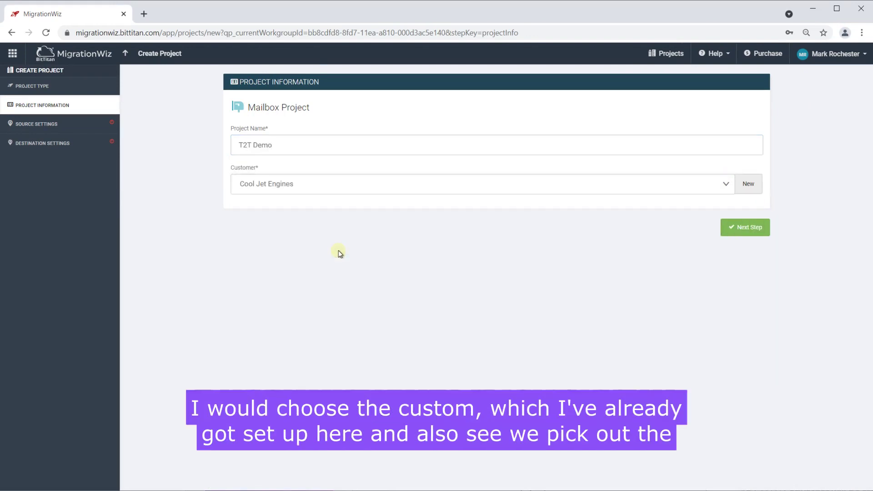
Step: Advance past the source and destination settings to the Tenant to Tenant Migration step
left_click(748, 229)
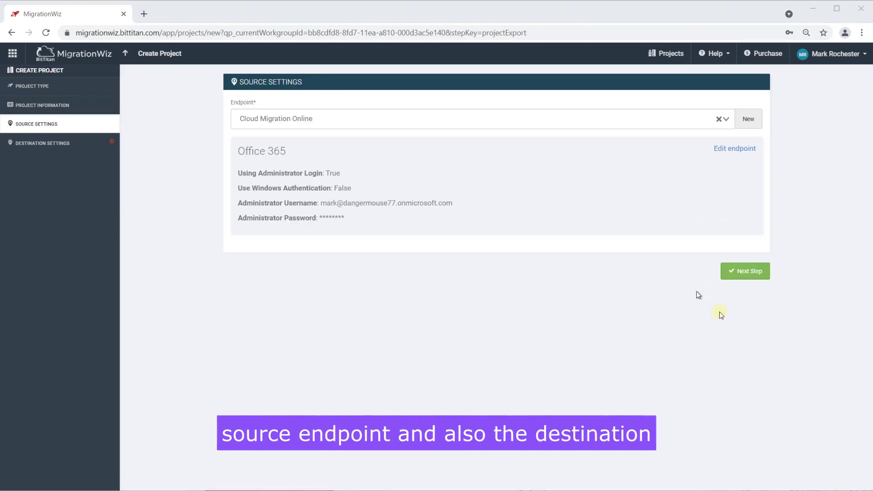
left_click(749, 272)
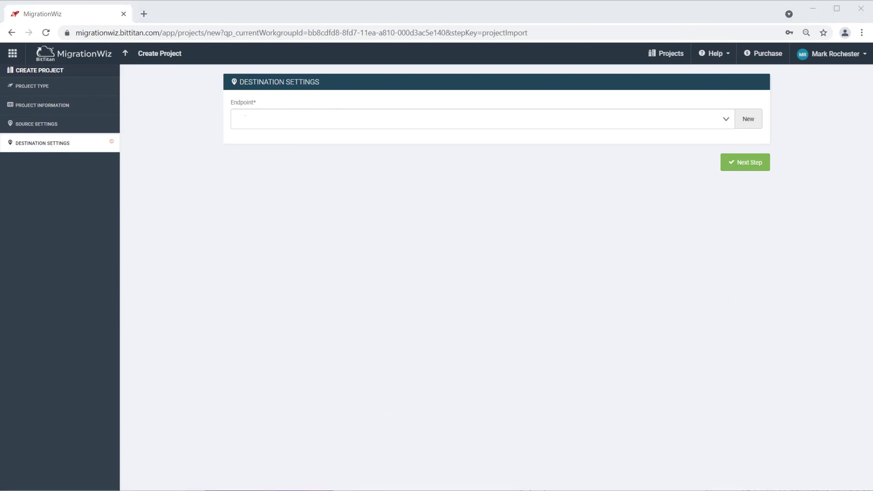
left_click(748, 273)
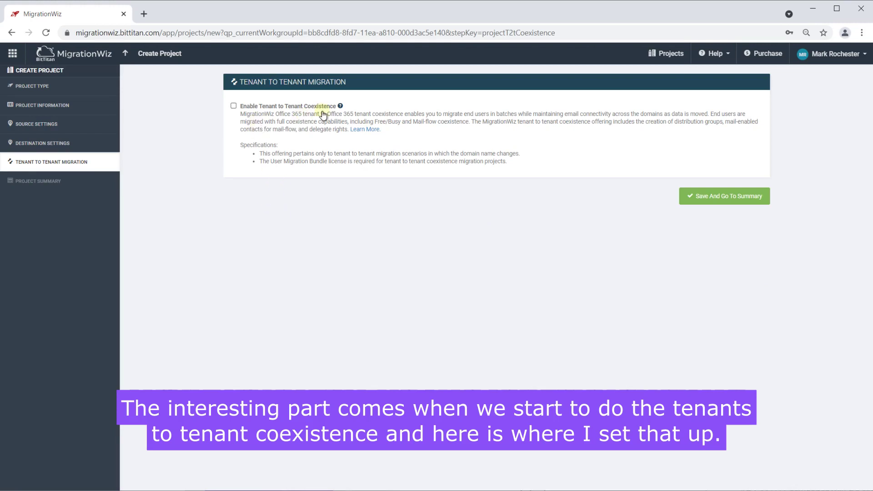
Step: Enable Tenant to Tenant Coexistence, confirming with the word 'Confirm'
left_click(234, 108)
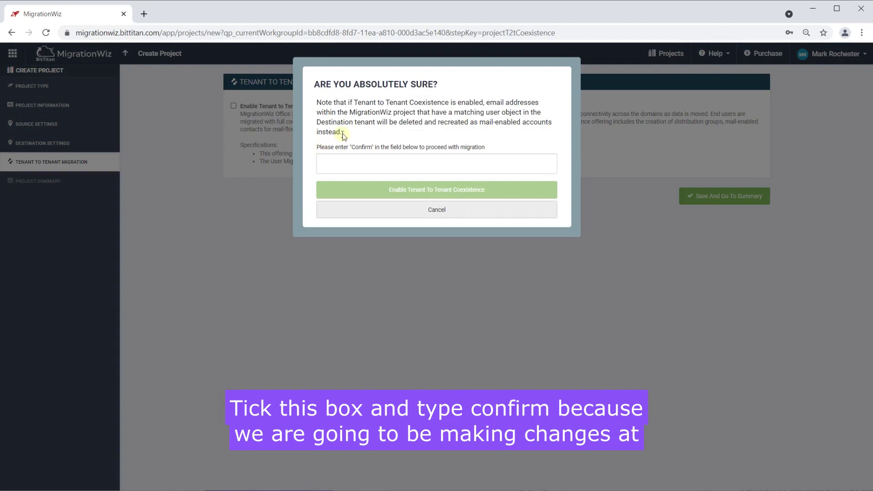
left_click(352, 155)
type("Co")
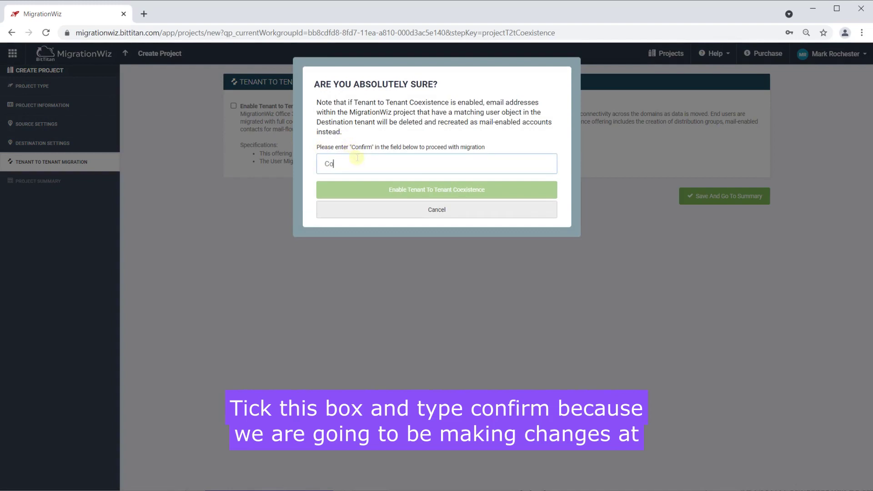
type("nfirm")
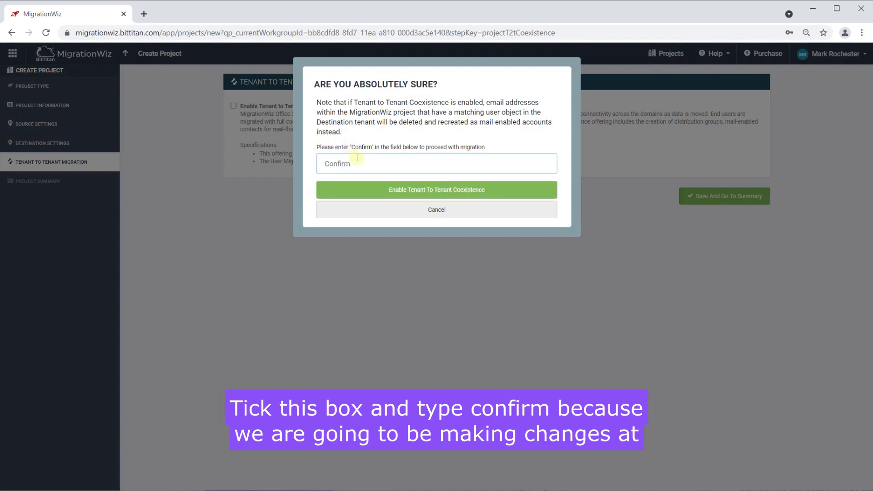
left_click(377, 190)
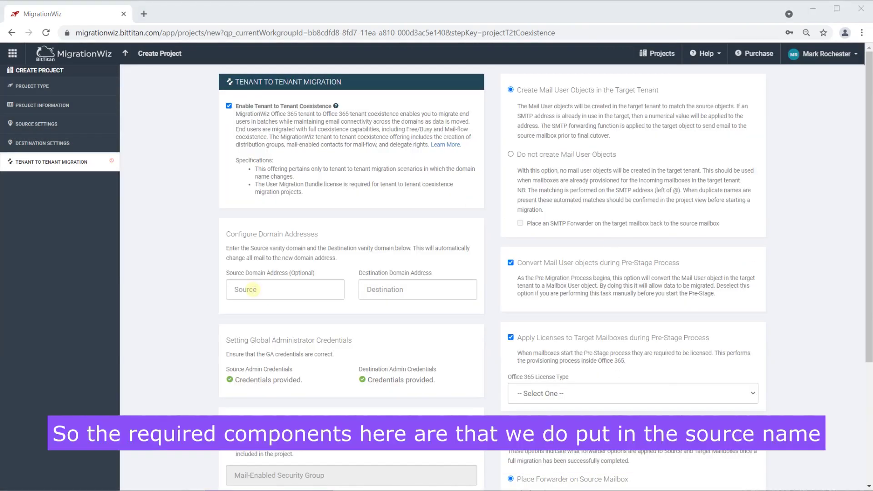
Step: Enter source domain cloudmigration.online and destination domain cooljetengines.com
left_click(246, 289)
type("clou")
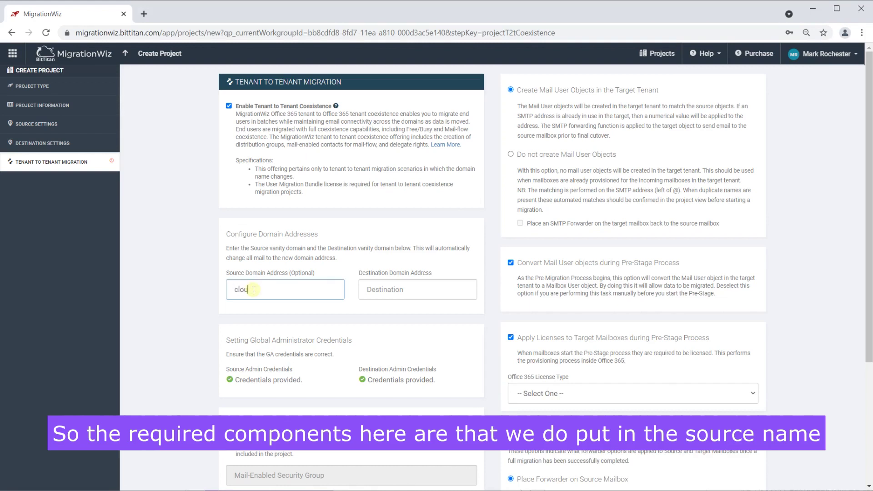
type("dmigration.online")
key("Tab")
type("co")
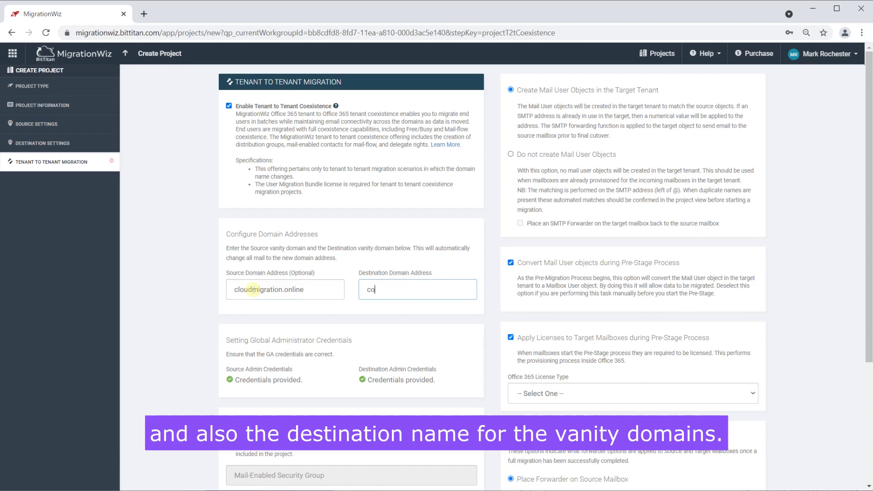
type("oljetengines.com")
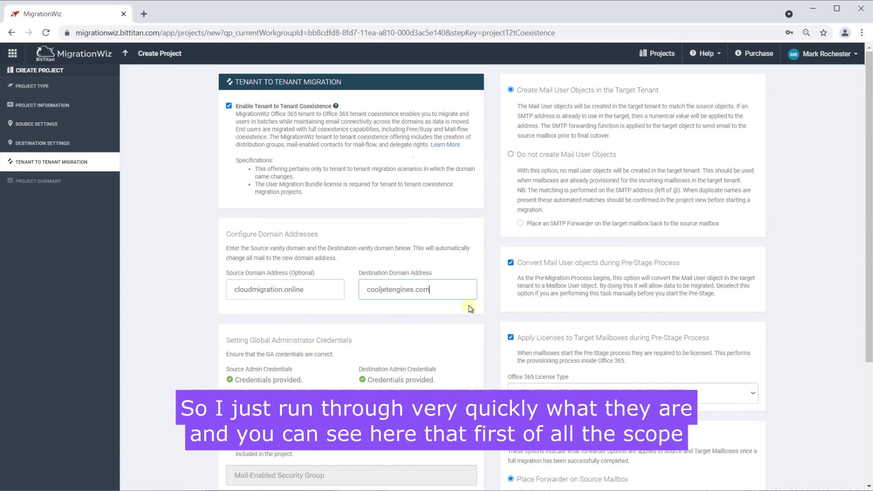
Step: Turn on Scope Mailbox Discovery and enter 'Mig Group One' as the mail-enabled security group
scroll(469, 273, "down", 4)
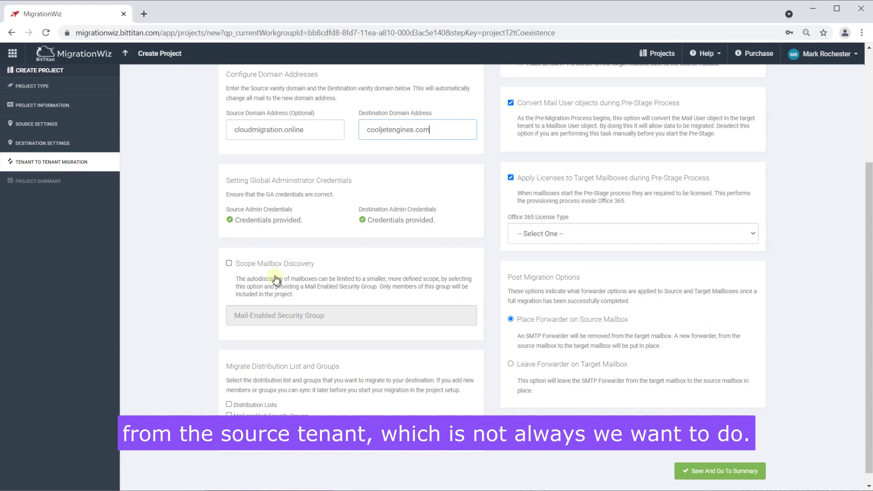
left_click(272, 264)
left_click(288, 318)
type("M")
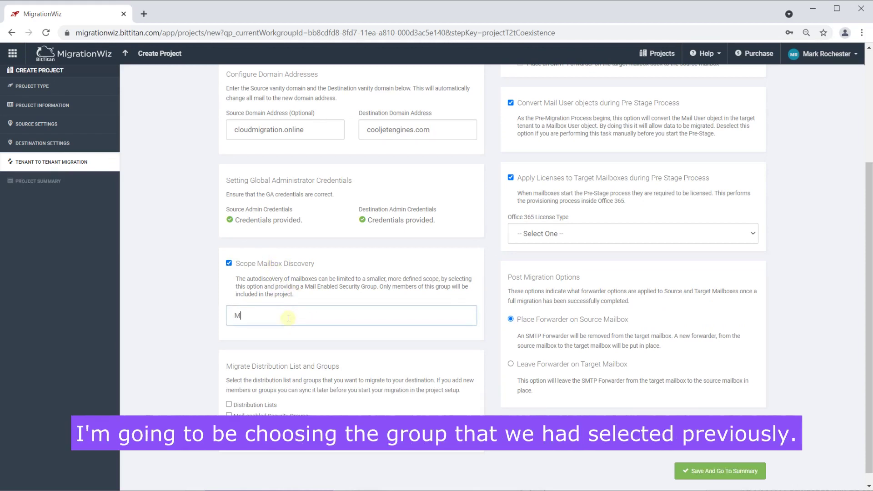
type("ig Group One")
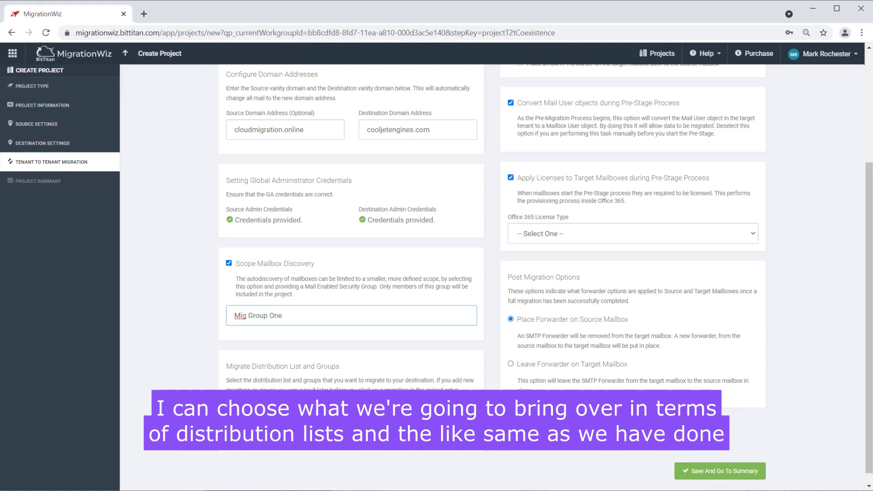
scroll(496, 278, "up", 3)
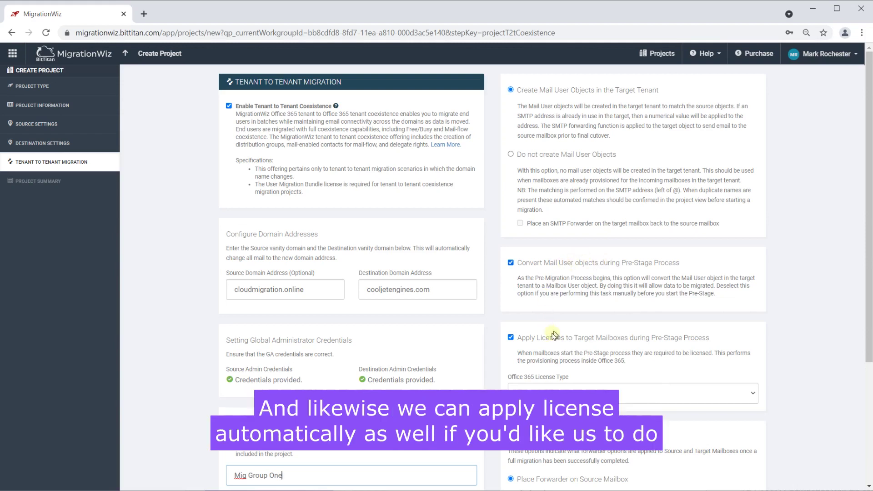
Step: Set the Office 365 licence type to Enterprise E5 and save the T2T Demo project settings
left_click(574, 393)
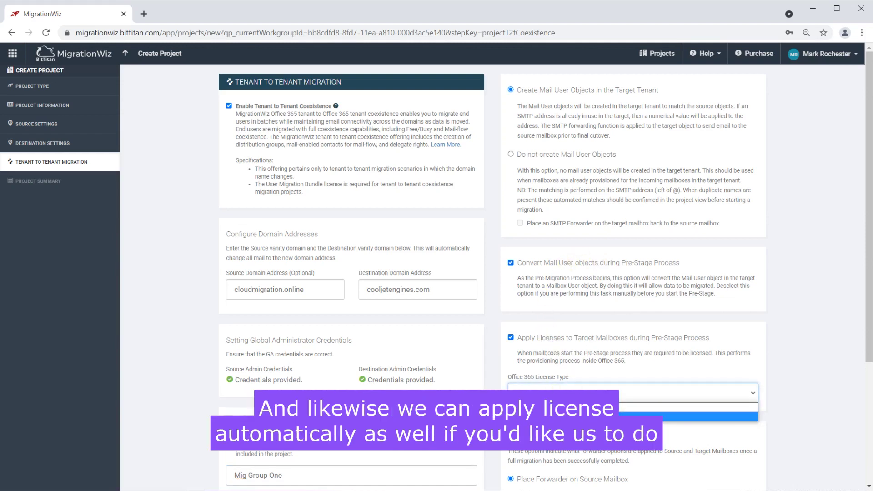
left_click(555, 417)
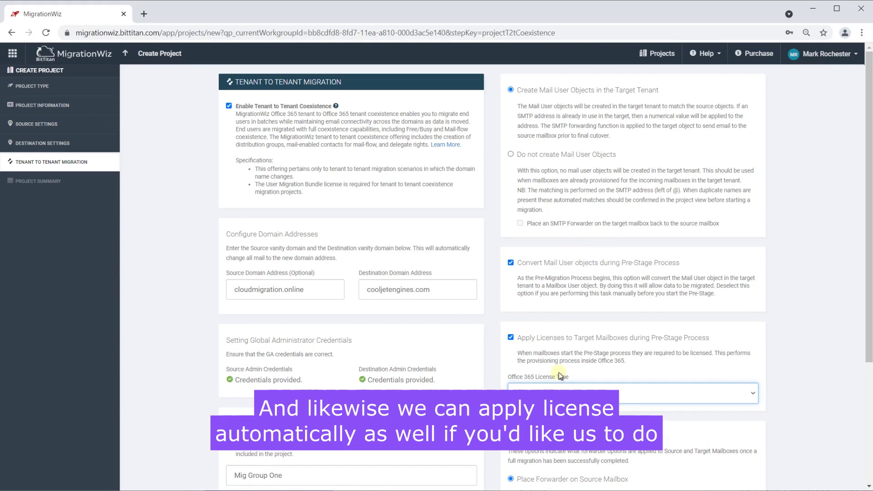
scroll(557, 372, "down", 4)
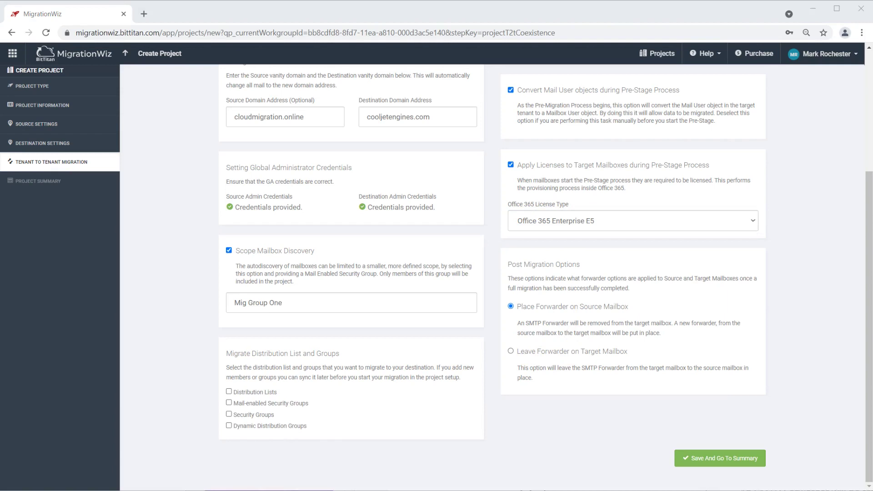
left_click(705, 459)
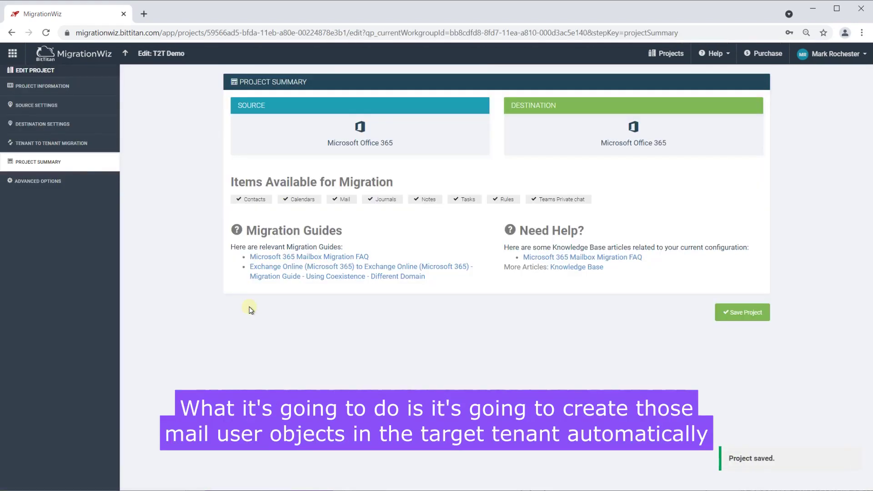
left_click(754, 312)
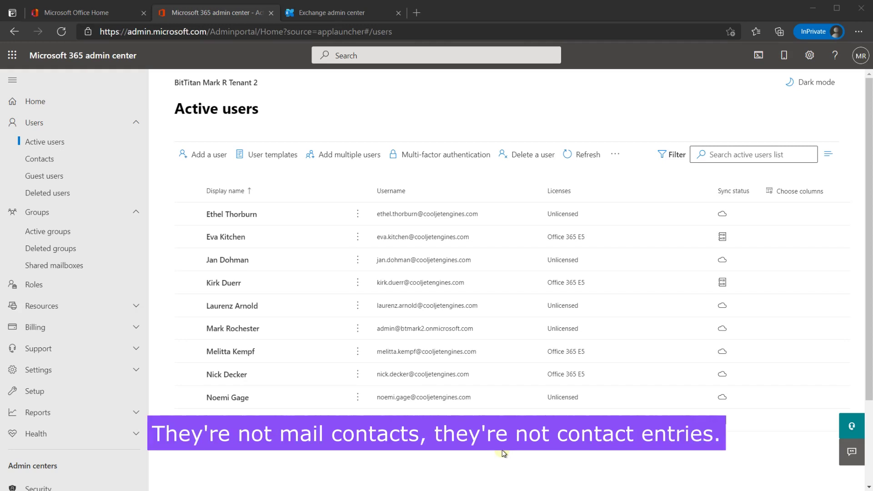
Step: Review the target tenant's contacts in the admin center and the Exchange admin center
left_click(57, 162)
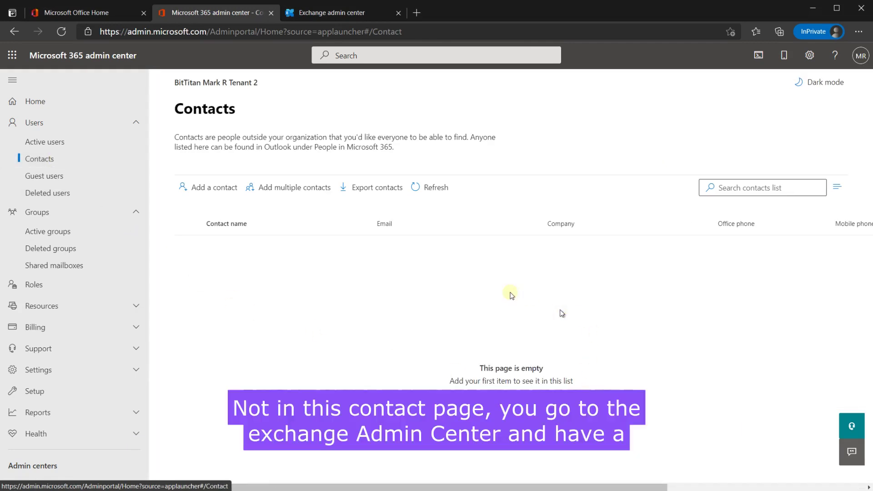
left_click(337, 15)
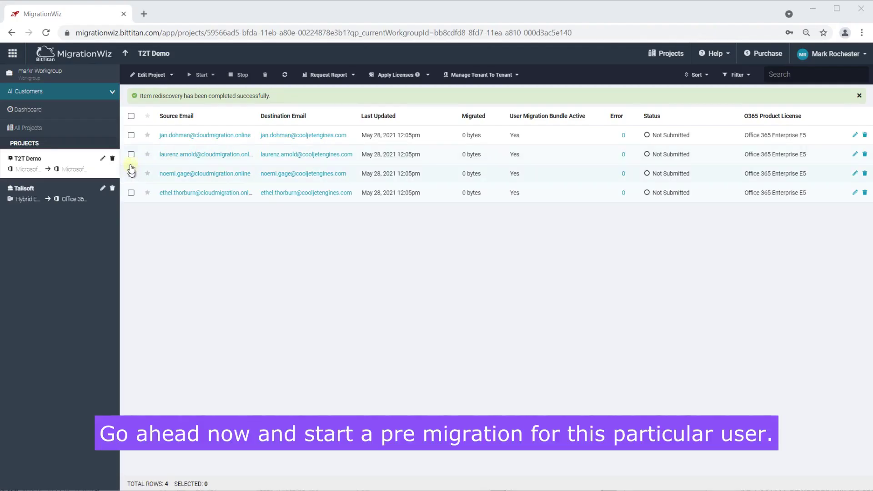
Step: Start a pre-stage mail migration for the second user covering items older than 30 days
left_click(131, 155)
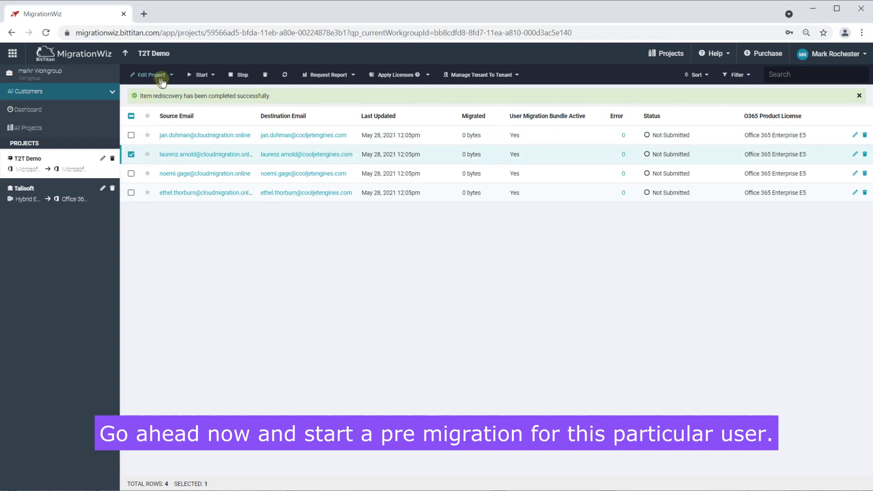
left_click(213, 75)
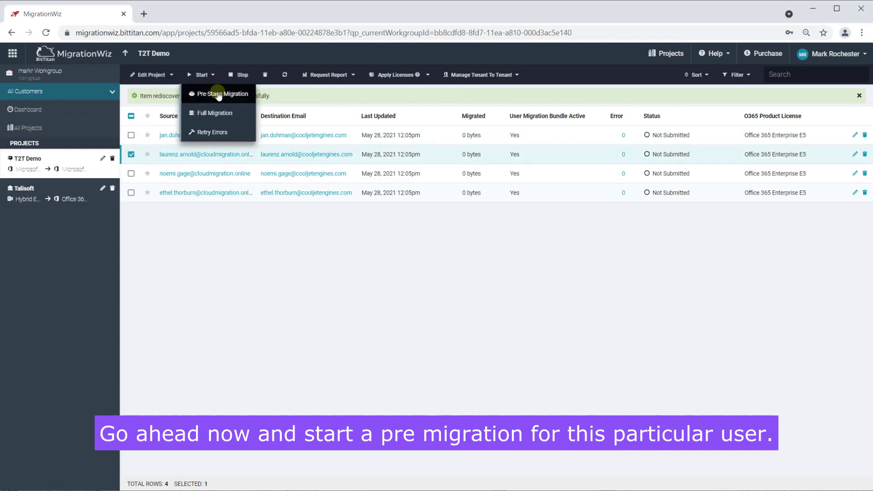
left_click(218, 93)
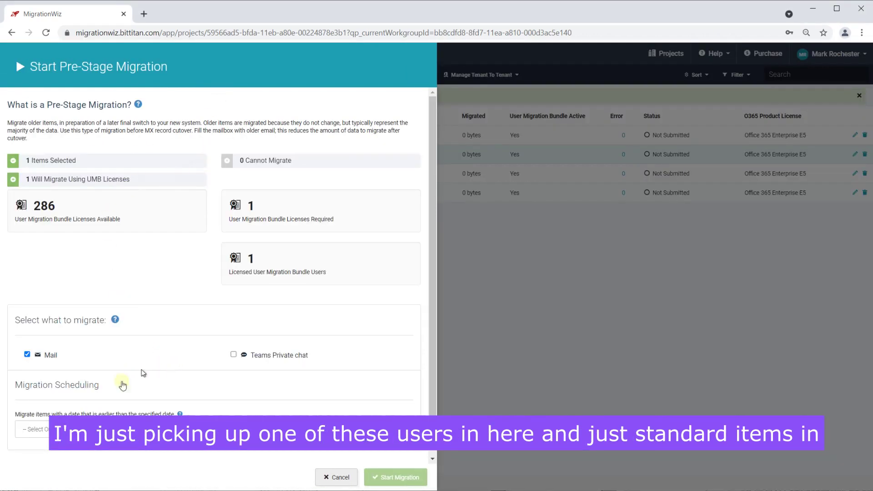
left_click(86, 429)
left_click(88, 451)
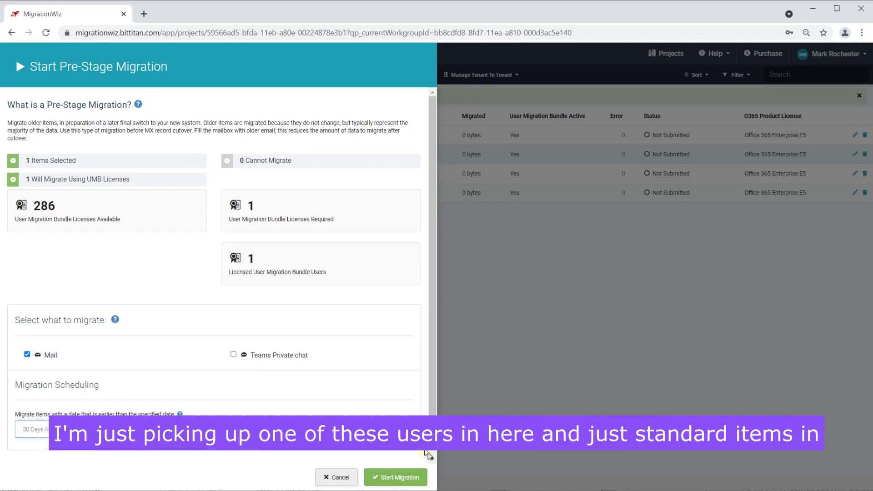
left_click(415, 478)
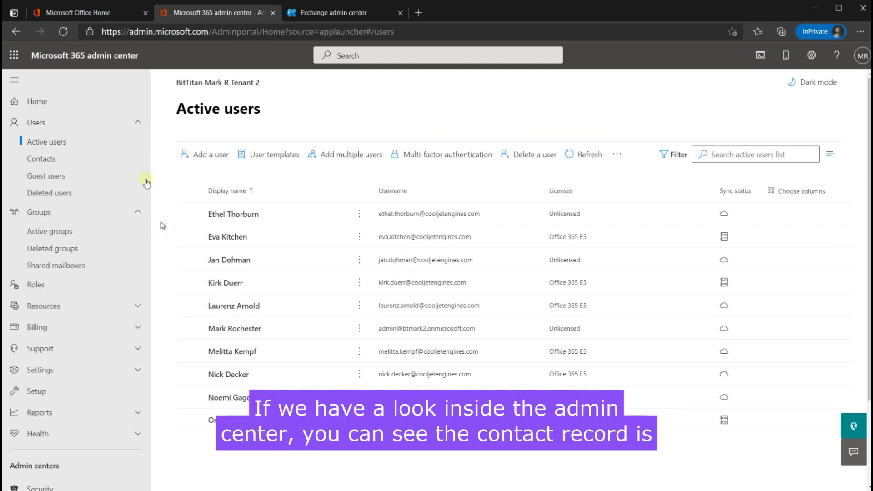
Step: Show the Recipients > Mailboxes list in the Exchange admin center
left_click(339, 14)
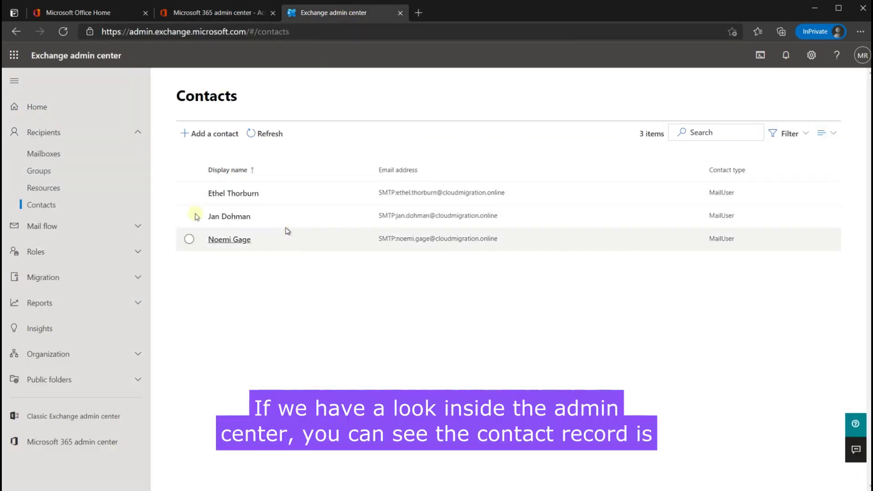
left_click(60, 157)
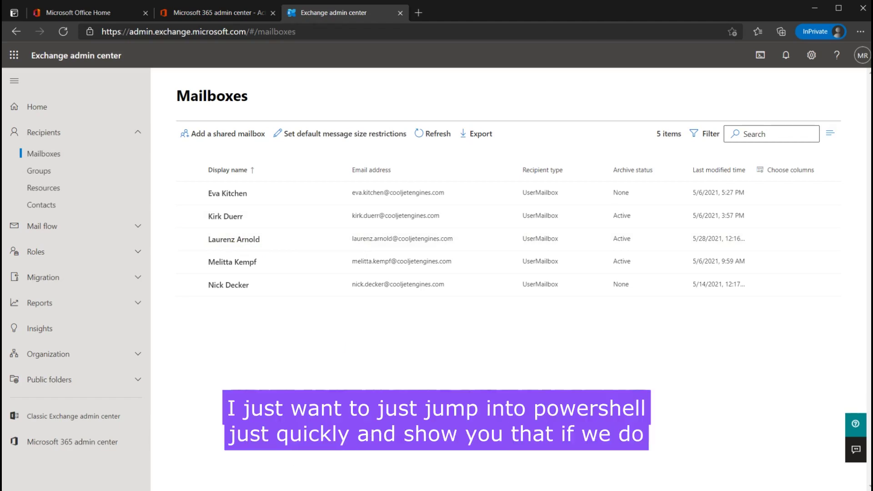
Step: Run get-mailbox in PowerShell ISE to list the target tenant's mailboxes
key("alt+Tab")
type("get-m")
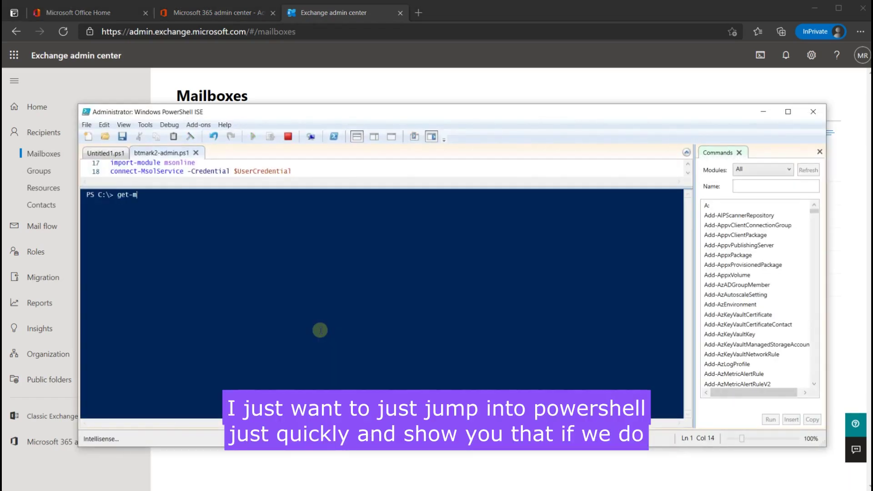
type("ailbox")
key("Return")
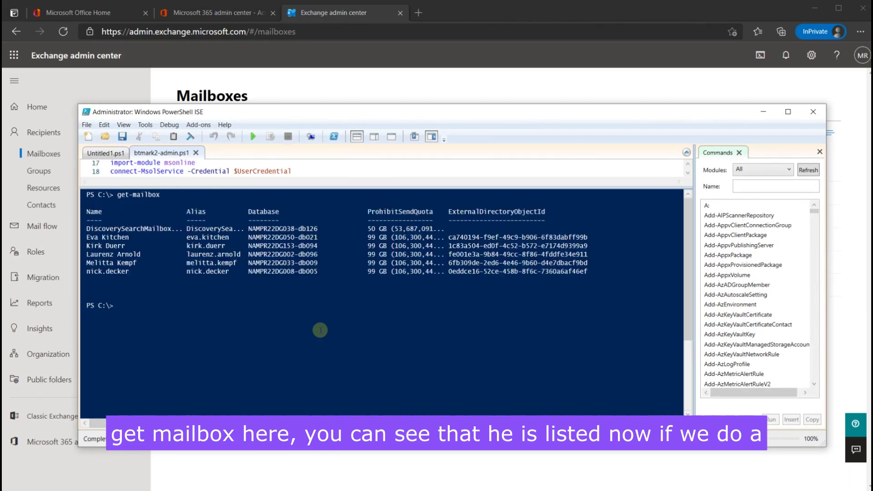
Step: Show the migrated user's SMTP properties with get-mailbox -Identity | select *smtp* | fl
type("get-mailbox -iden")
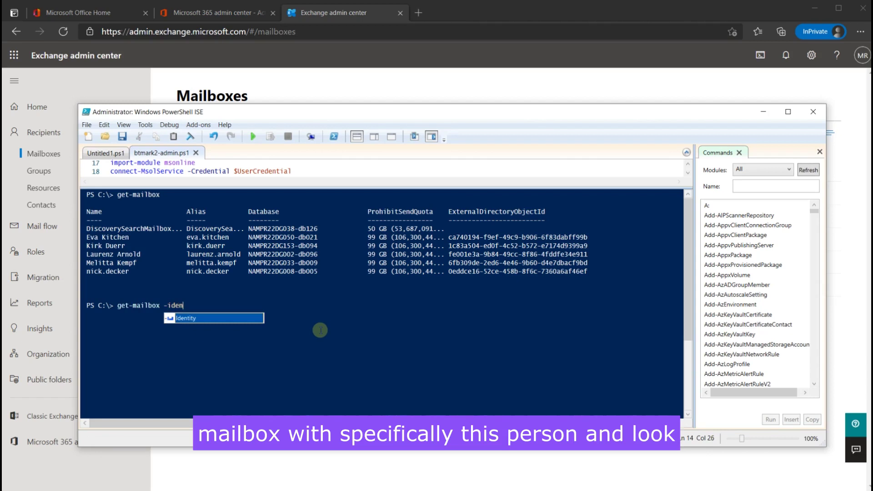
key("Tab")
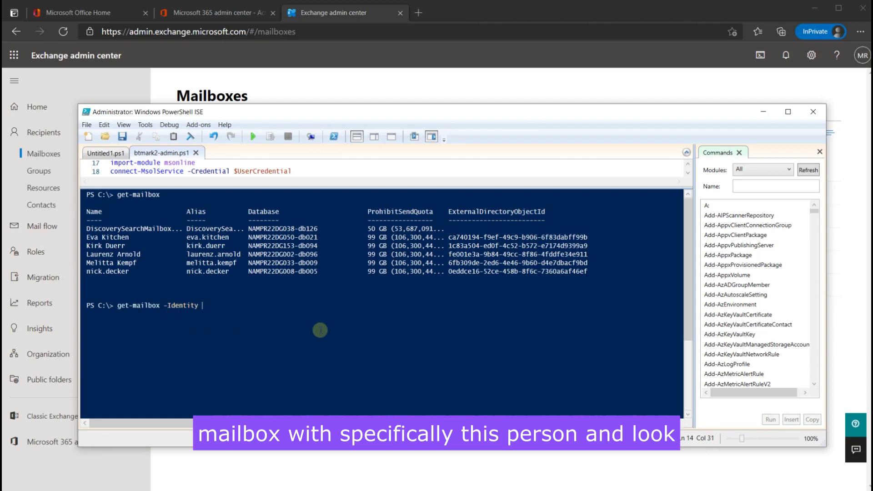
type("'laurenz.a")
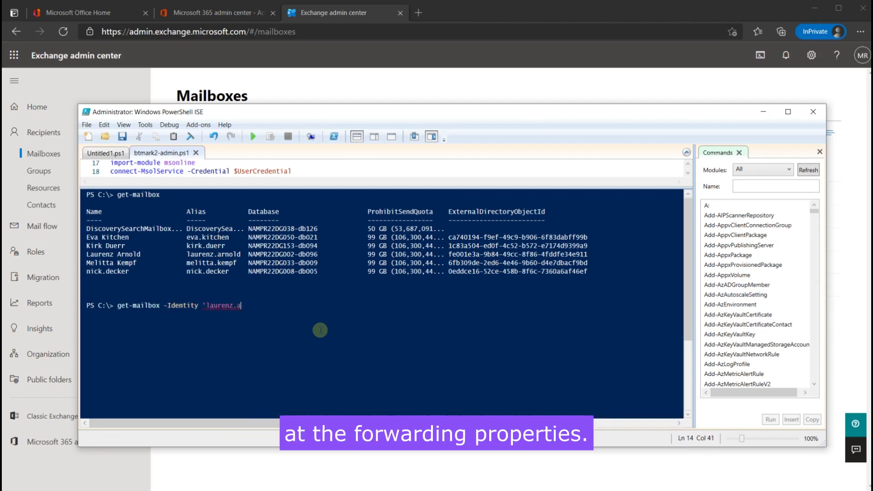
type("rnold' |")
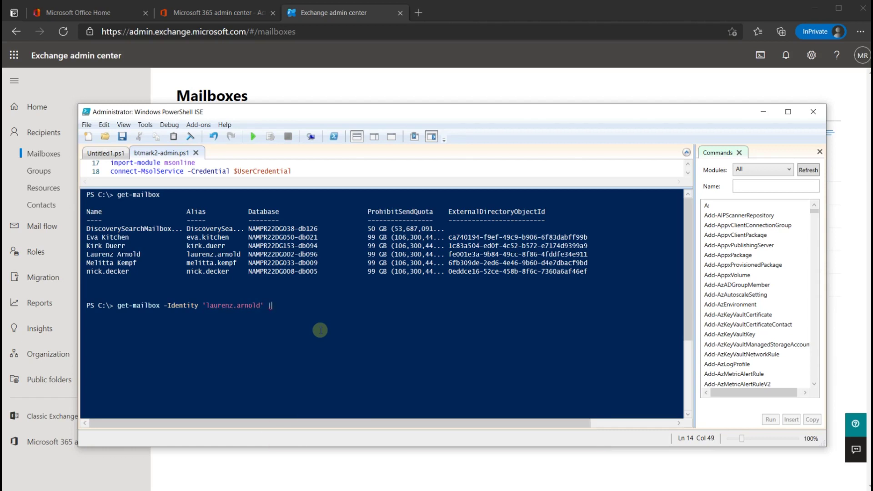
type(" select *smtp* | fl")
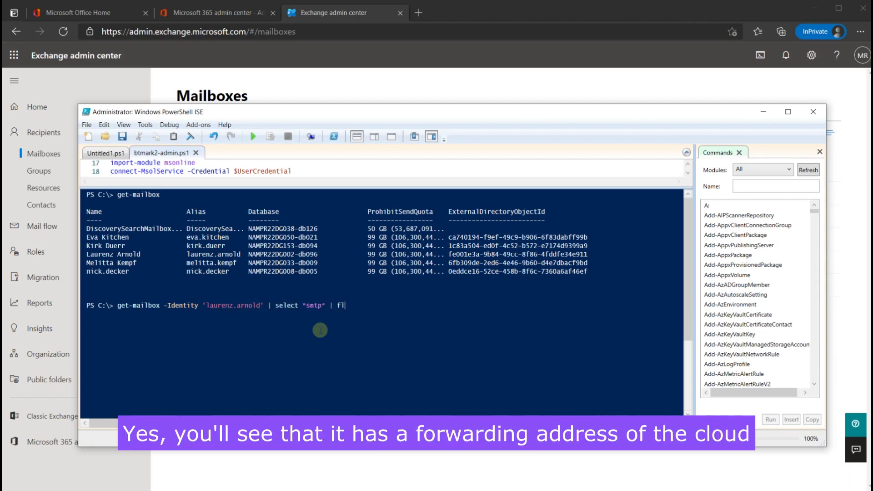
key("Return")
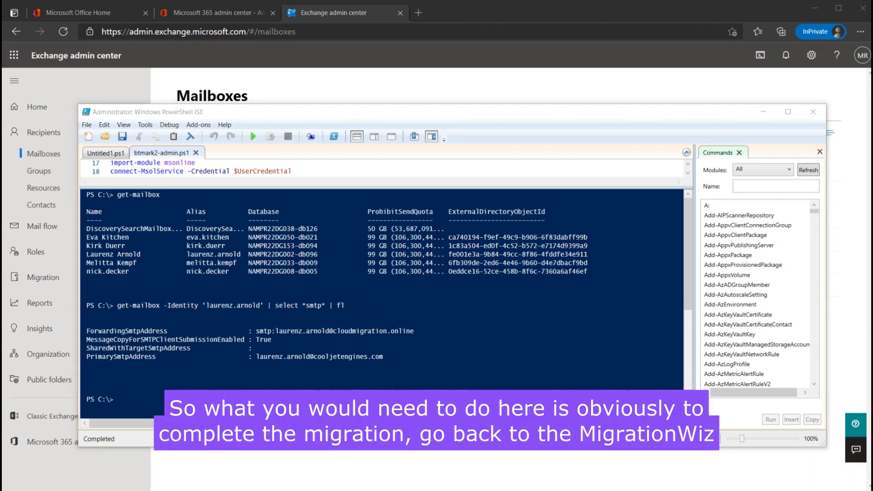
Step: Start a full migration for the second user in the T2T Demo project
key("alt+Tab")
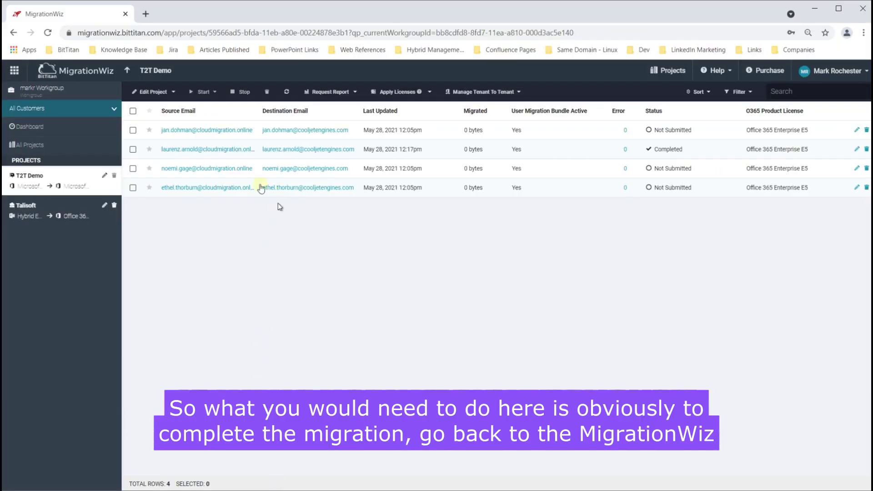
left_click(133, 149)
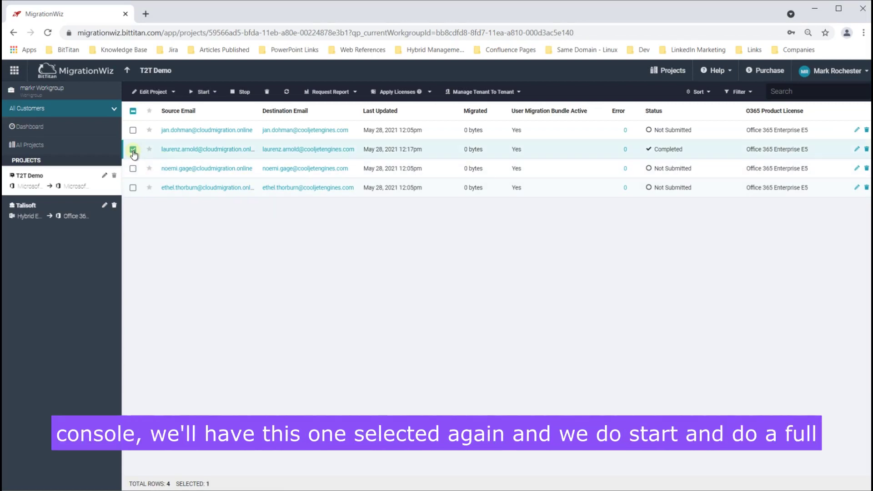
left_click(214, 91)
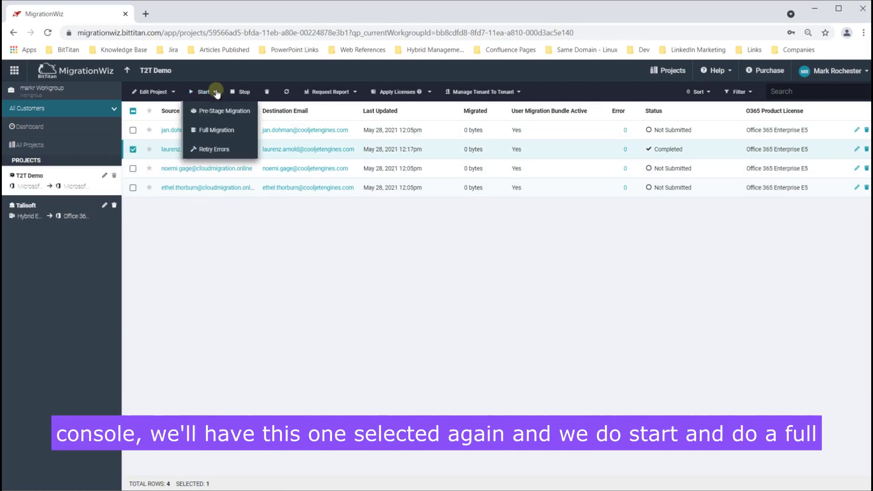
left_click(225, 130)
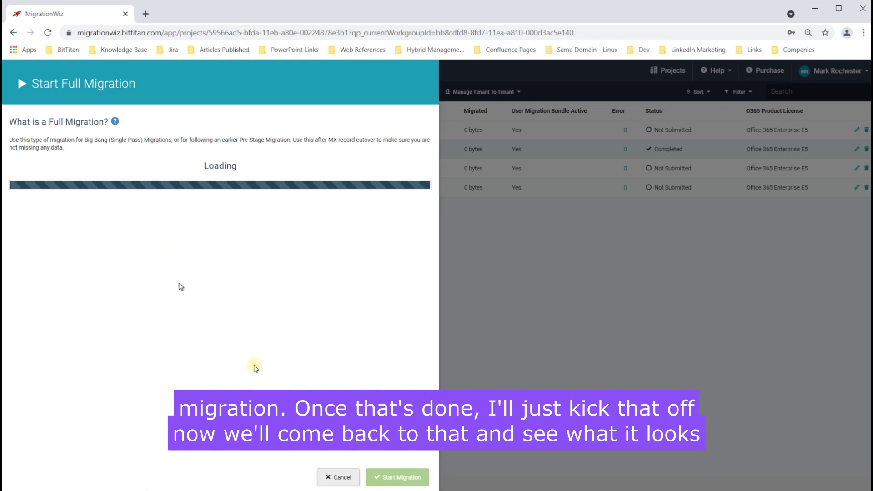
left_click(396, 477)
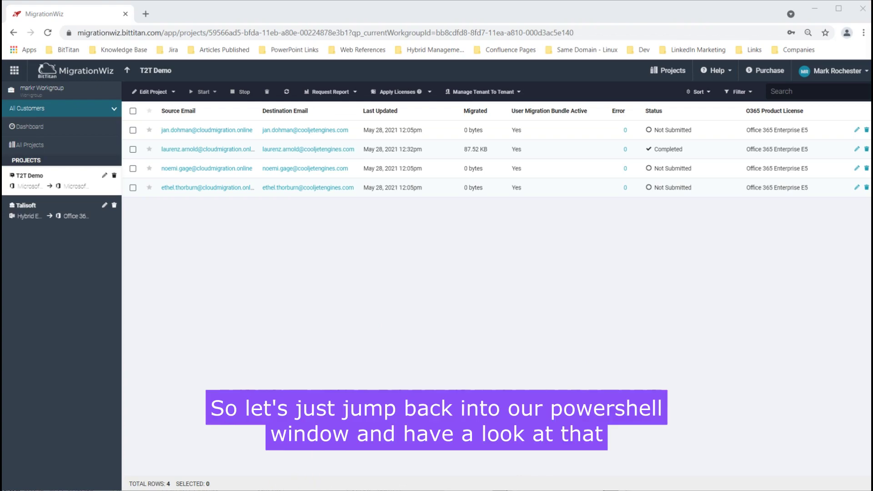
key("alt+Tab")
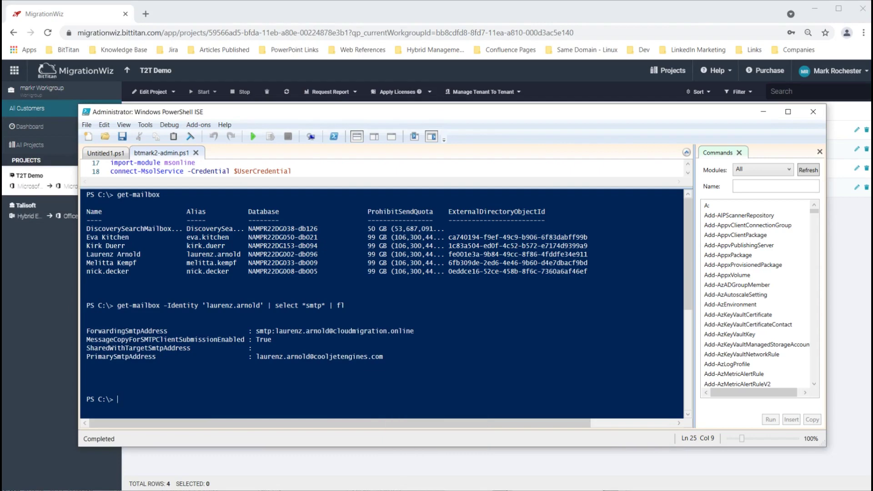
Step: Re-run the Get-Mailbox SMTP query to confirm the target mailbox has no forwarding address
key("Up")
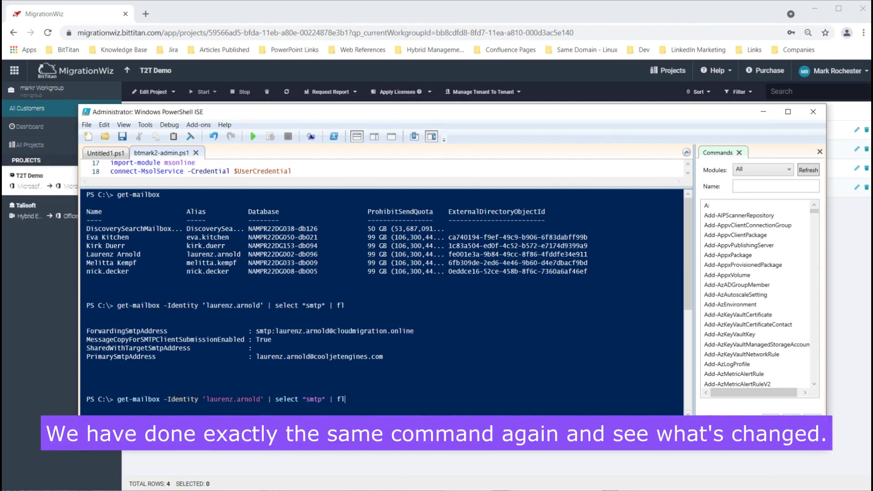
key("Return")
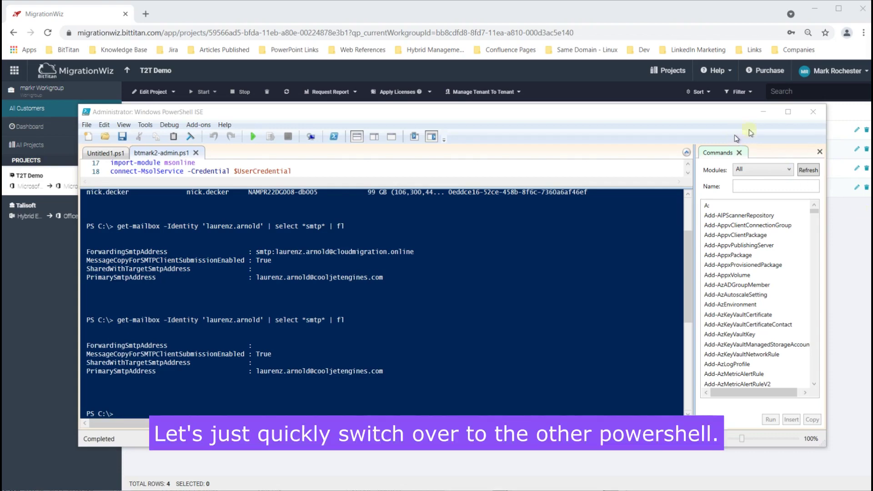
Step: In the source-tenant PowerShell, list mailboxes with their names and user principal names
left_click(763, 111)
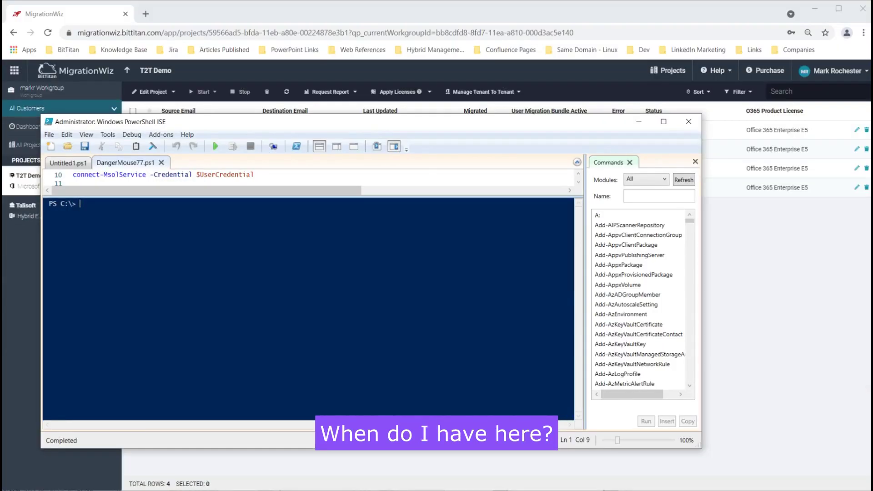
key("Up")
key("Up")
key("Up")
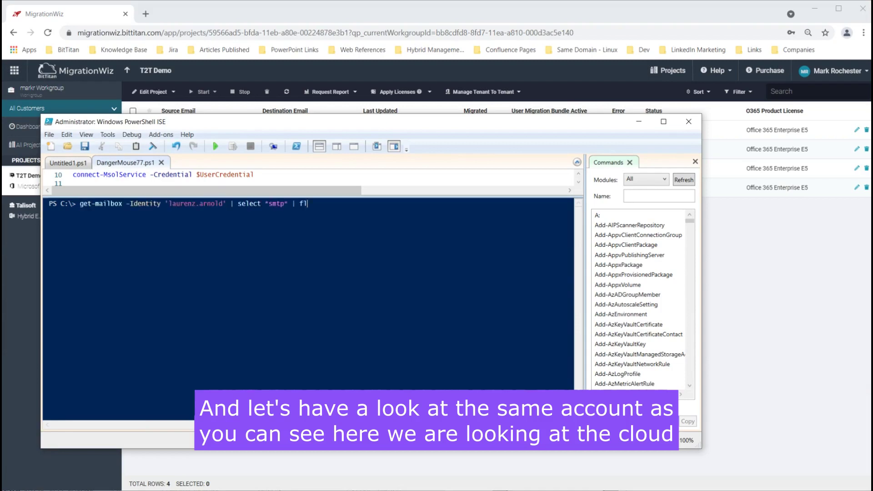
key("Return")
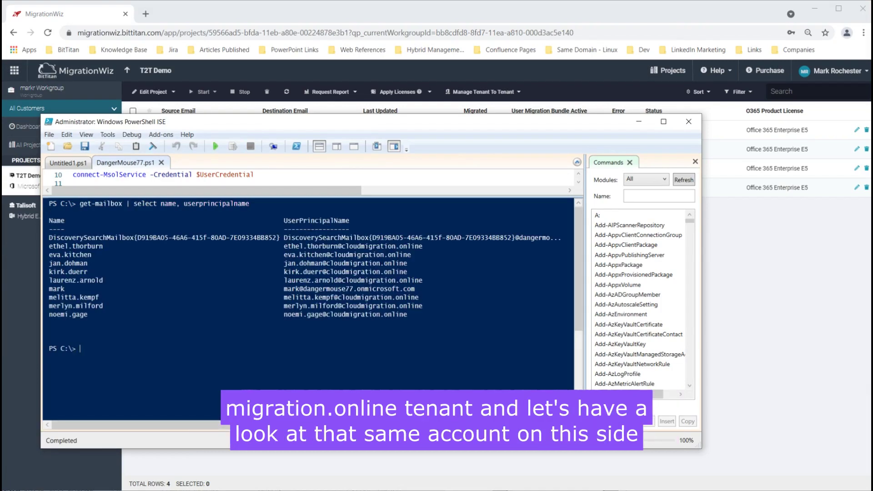
Step: Confirm with the -Identity SMTP query that the source mailbox forwards to the cooljetengines.com address
key("Up")
key("Up")
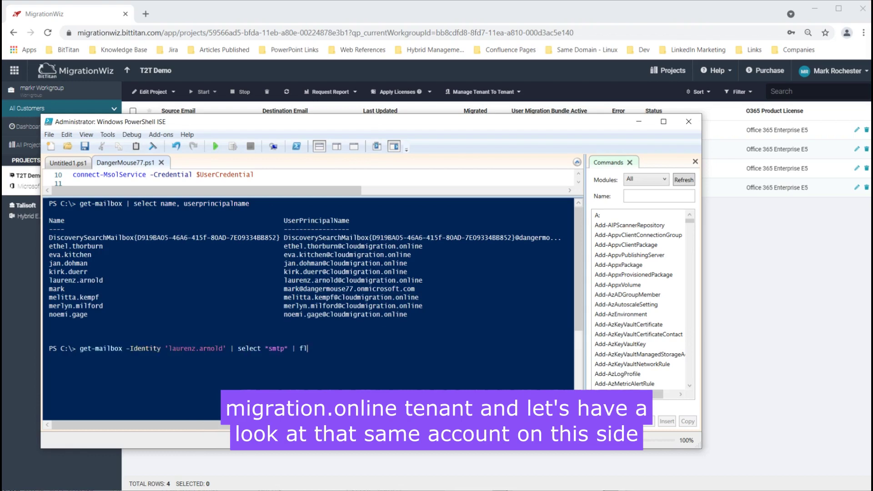
key("Return")
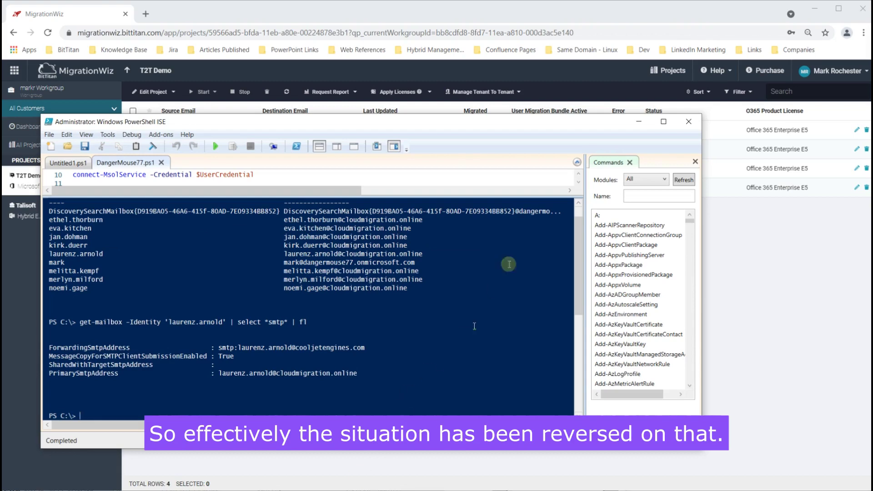
left_click(638, 121)
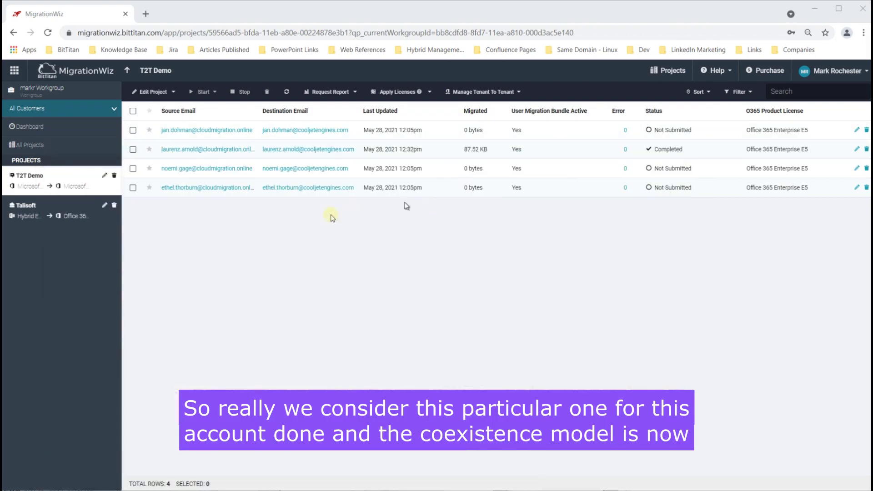